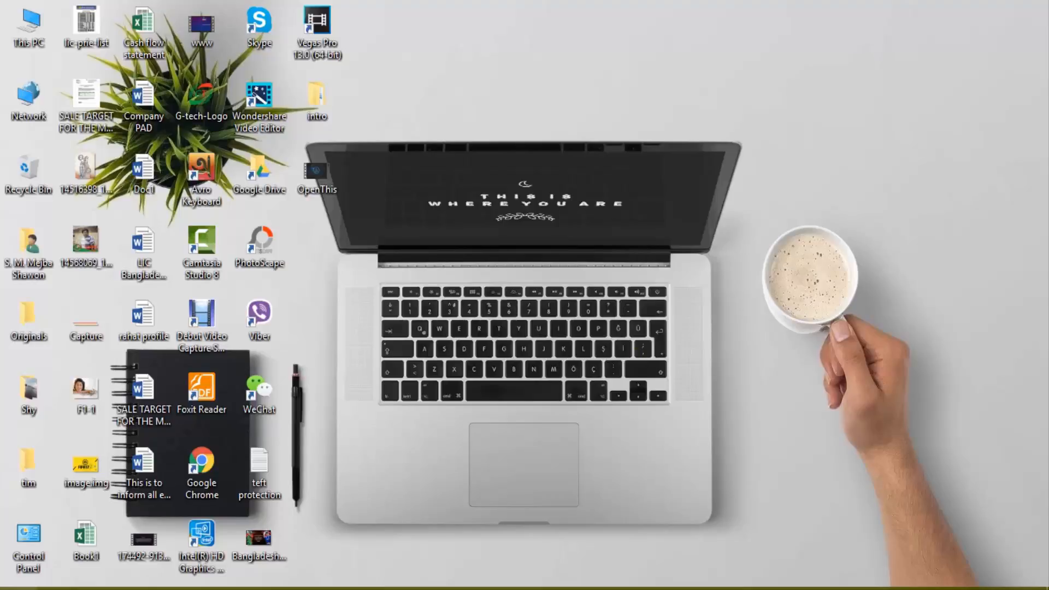
pyautogui.click(18, 588)
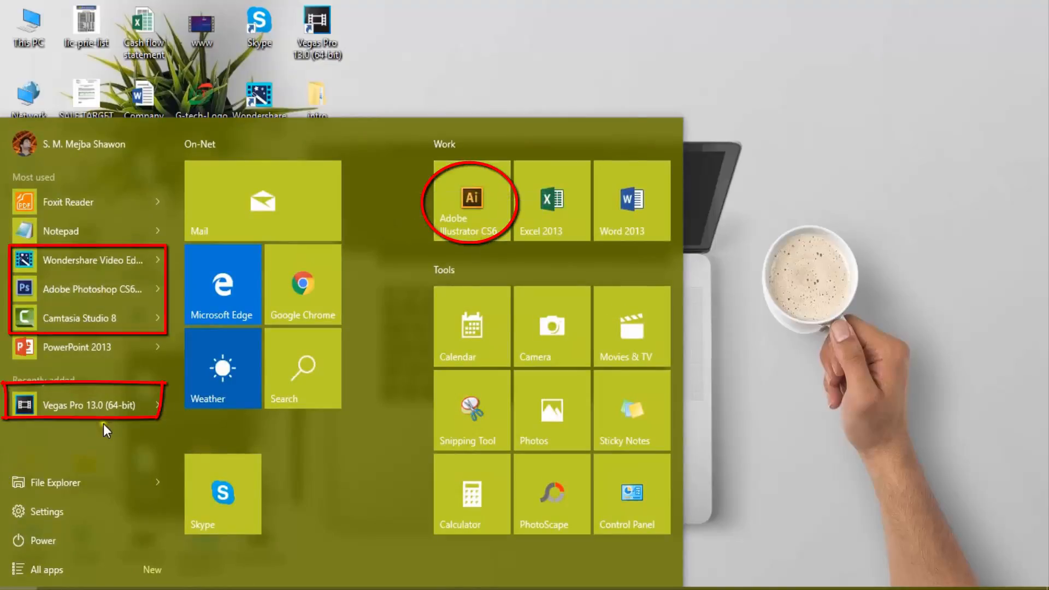
pyautogui.click(461, 5)
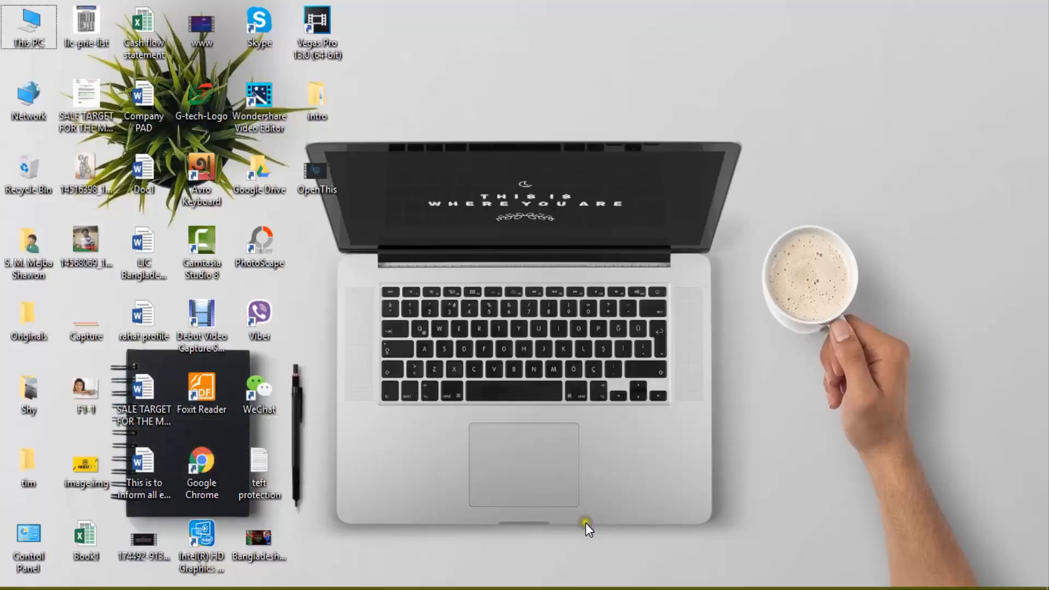
pyautogui.rightClick(507, 176)
pyautogui.click(549, 225)
pyautogui.press('super')
pyautogui.rightClick(737, 244)
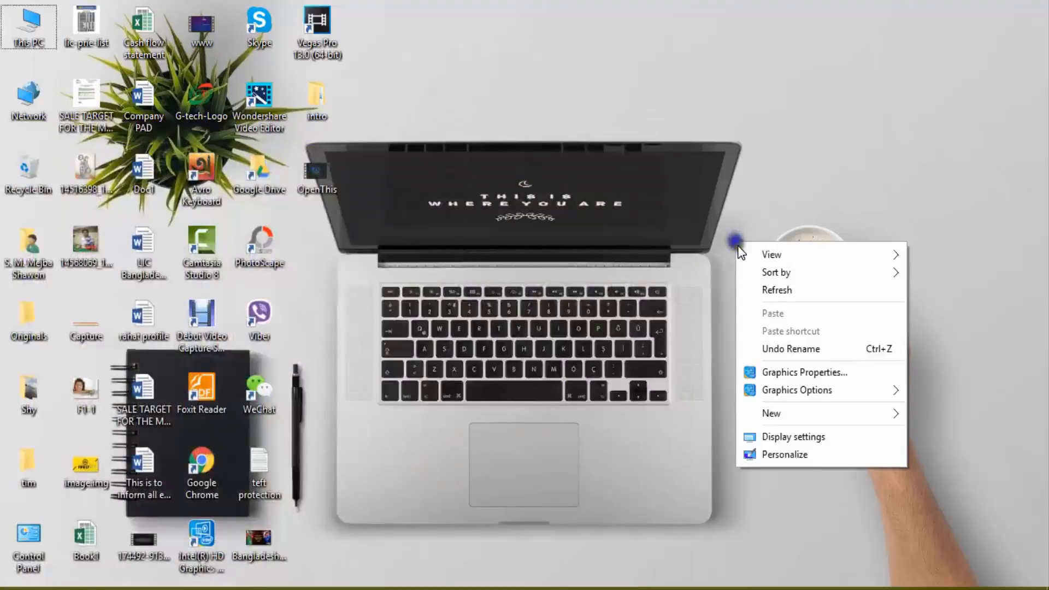
pyautogui.click(758, 290)
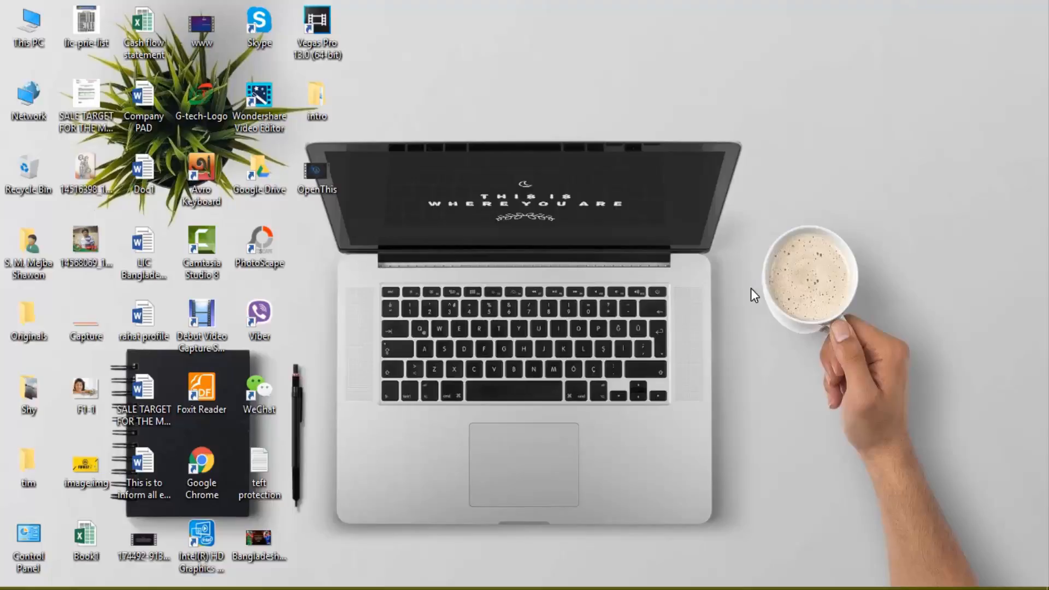
pyautogui.press('super')
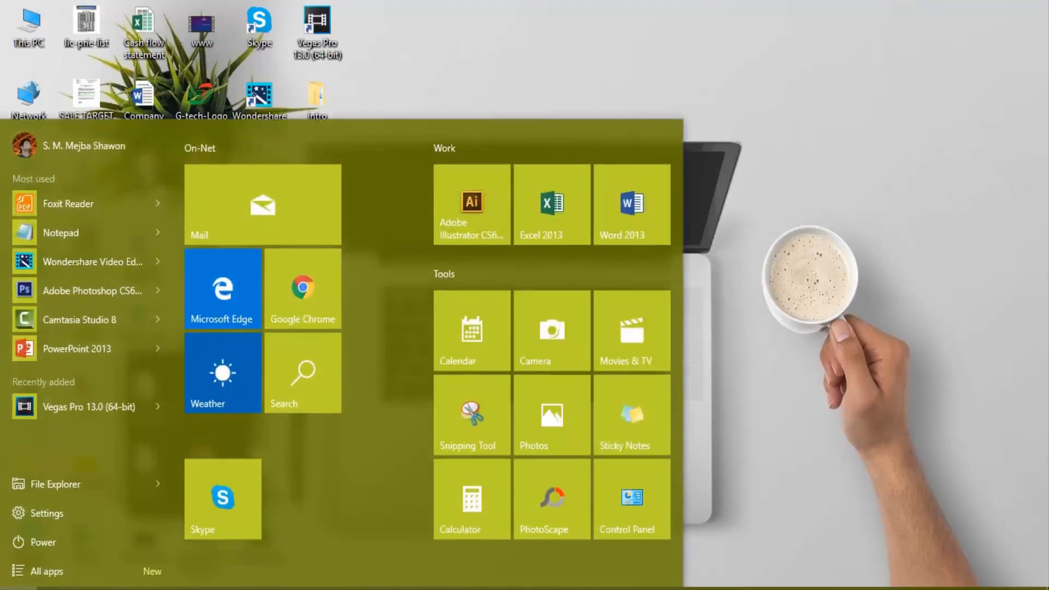
pyautogui.click(837, 202)
# Open the advanced settings of Windows Firewall from the Control Panel, maximize the window and show the Outbound Rules.
pyautogui.doubleClick(39, 532)
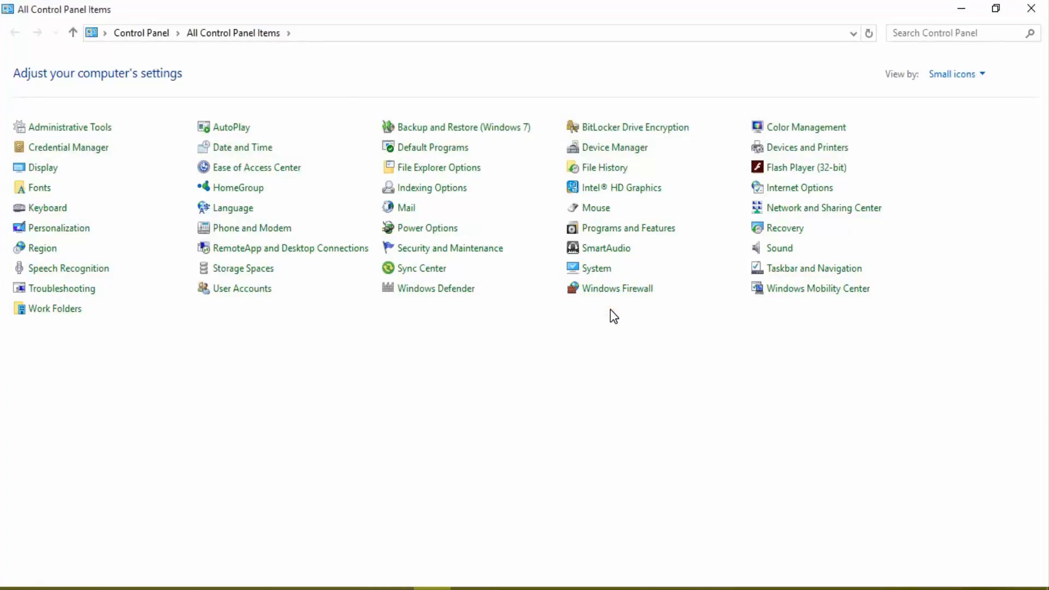
pyautogui.click(613, 288)
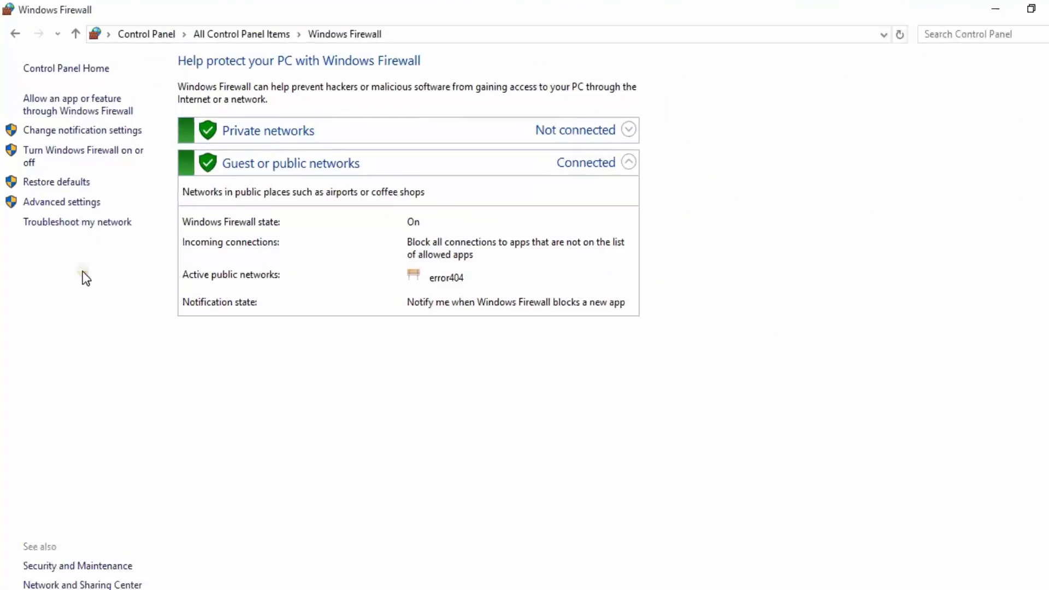
pyautogui.click(52, 203)
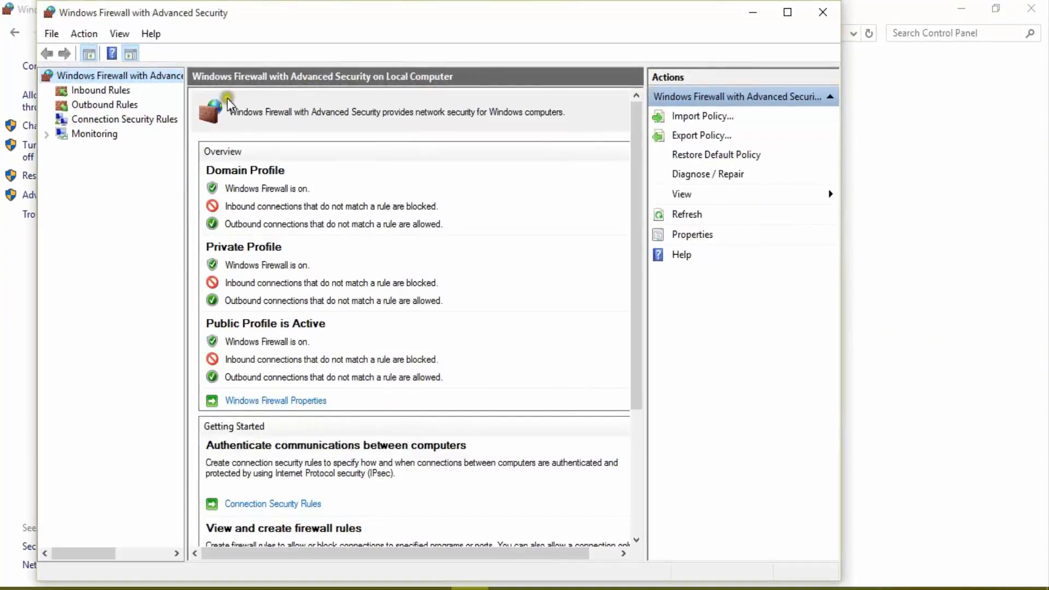
pyautogui.click(788, 12)
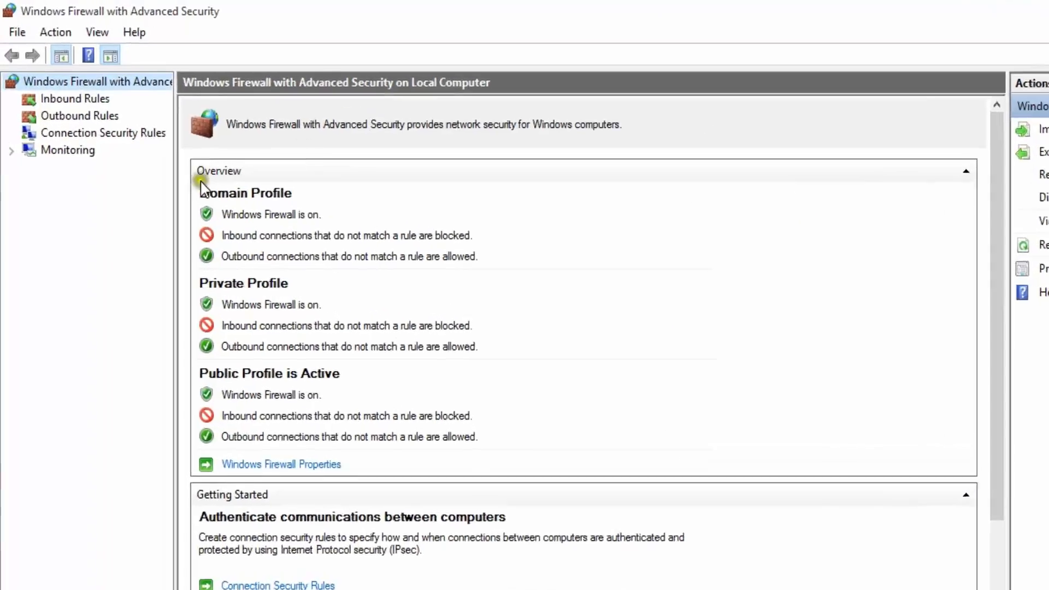
pyautogui.click(67, 98)
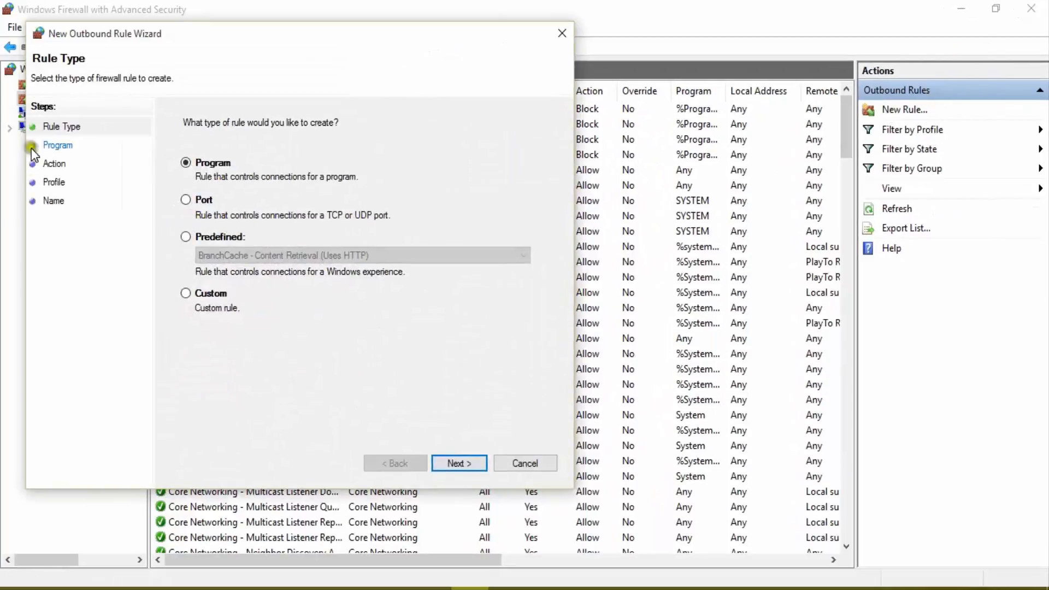
# Choose a Program-type rule in the New Outbound Rule Wizard and browse to the Program Files\Sony\Vegas Pro 13.0 folder on drive C.
pyautogui.press('Return')
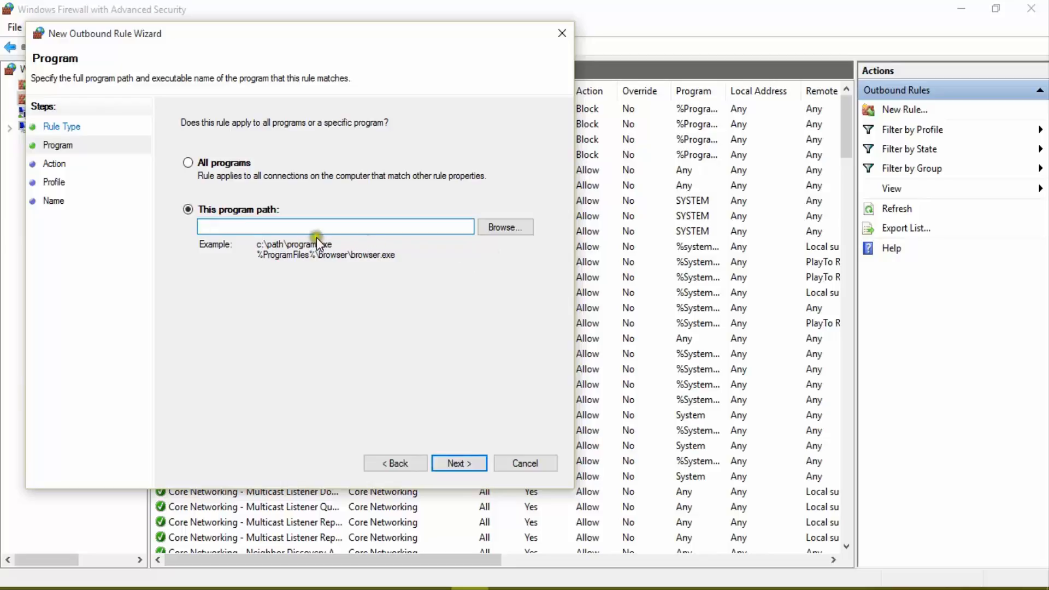
pyautogui.click(500, 230)
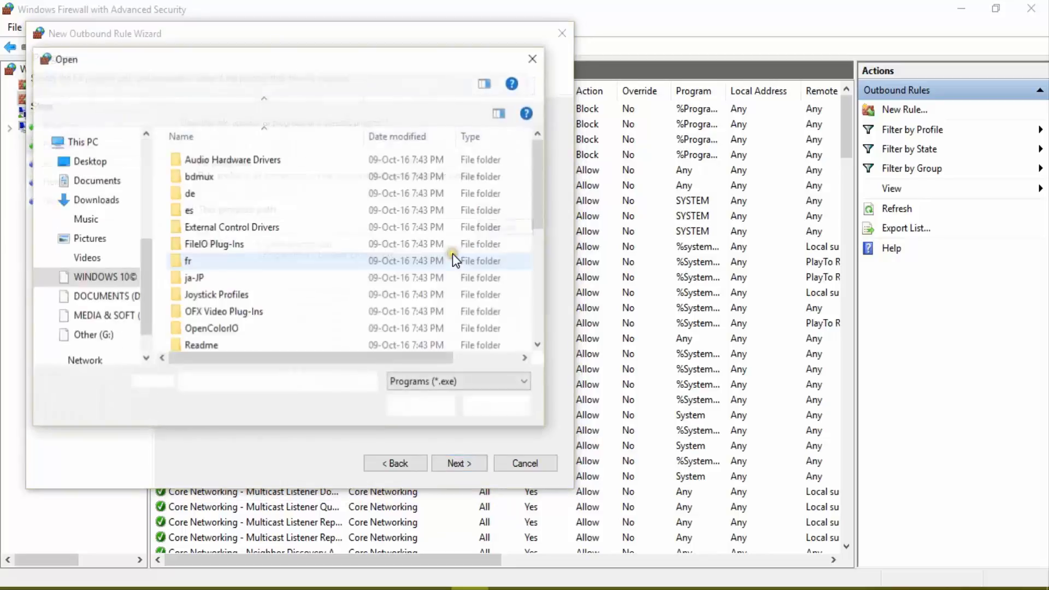
pyautogui.click(104, 282)
pyautogui.doubleClick(211, 210)
pyautogui.scroll(-4, 252, 257)
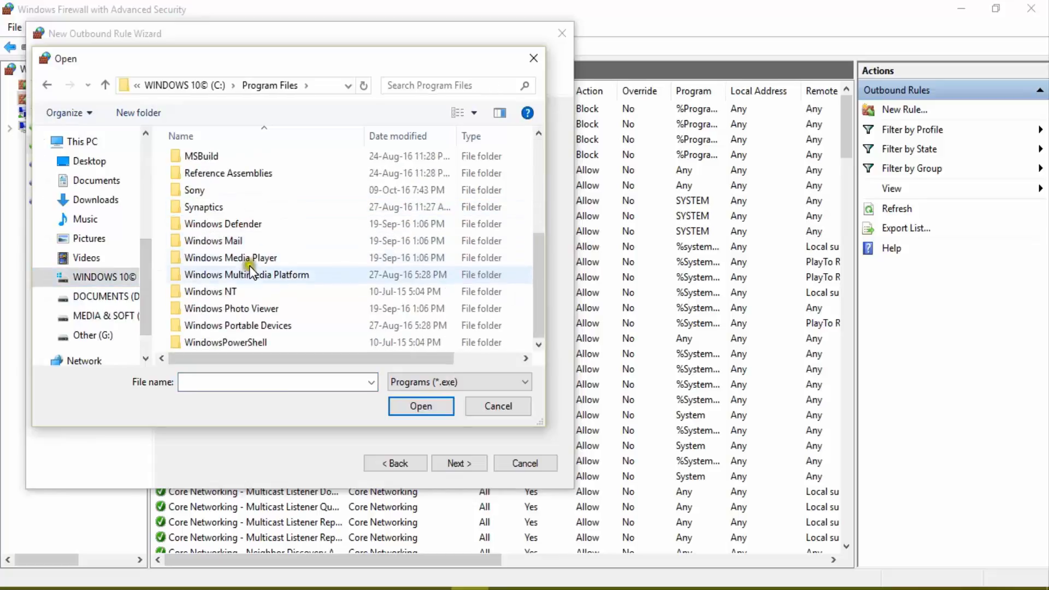
pyautogui.scroll(2, 249, 271)
pyautogui.scroll(1, 247, 271)
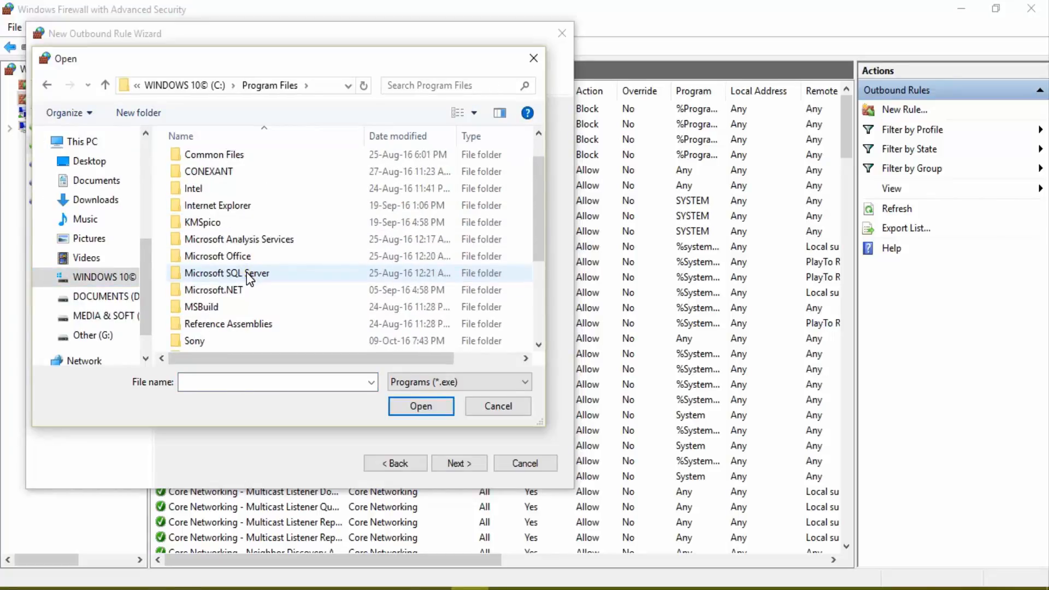
pyautogui.scroll(-2, 247, 273)
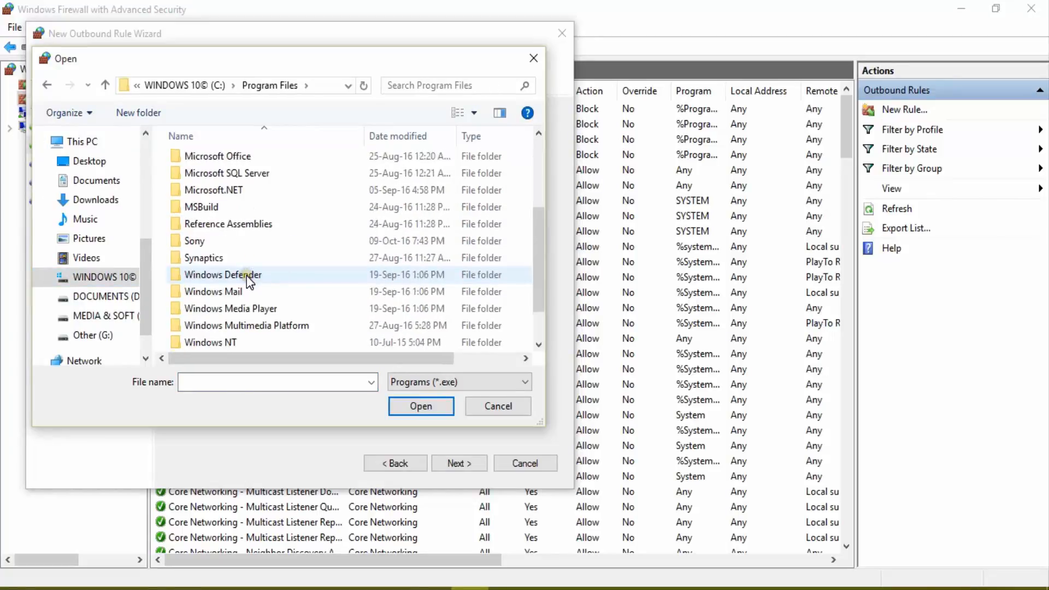
pyautogui.doubleClick(205, 244)
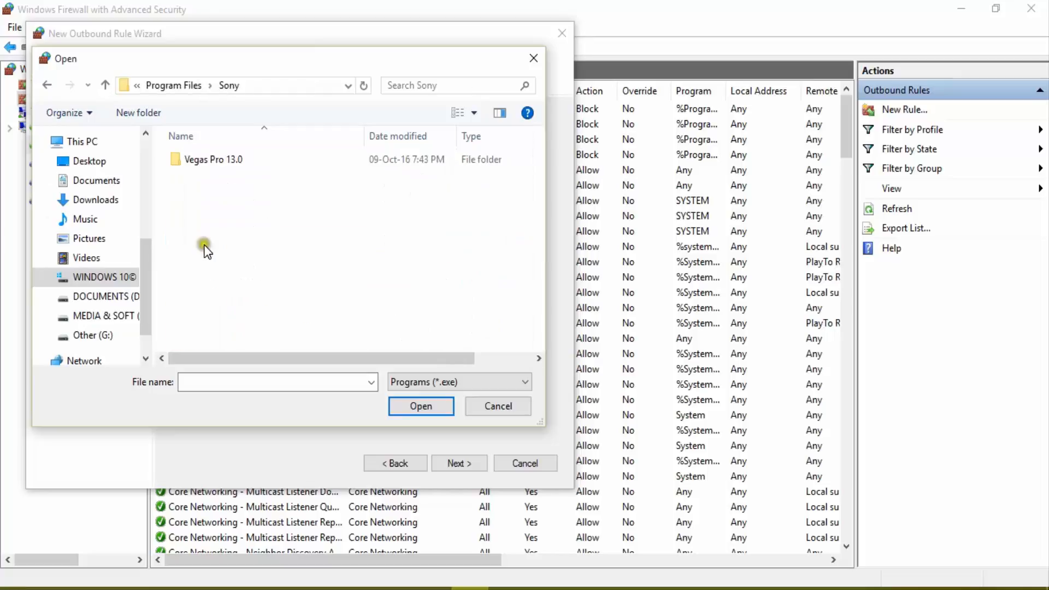
pyautogui.doubleClick(203, 164)
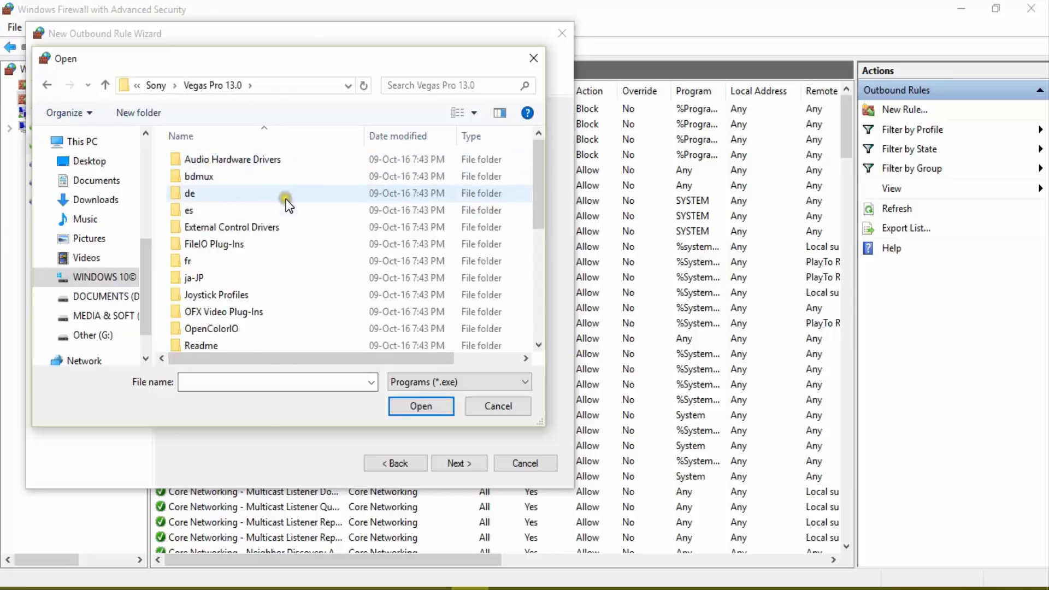
pyautogui.scroll(-6, 287, 205)
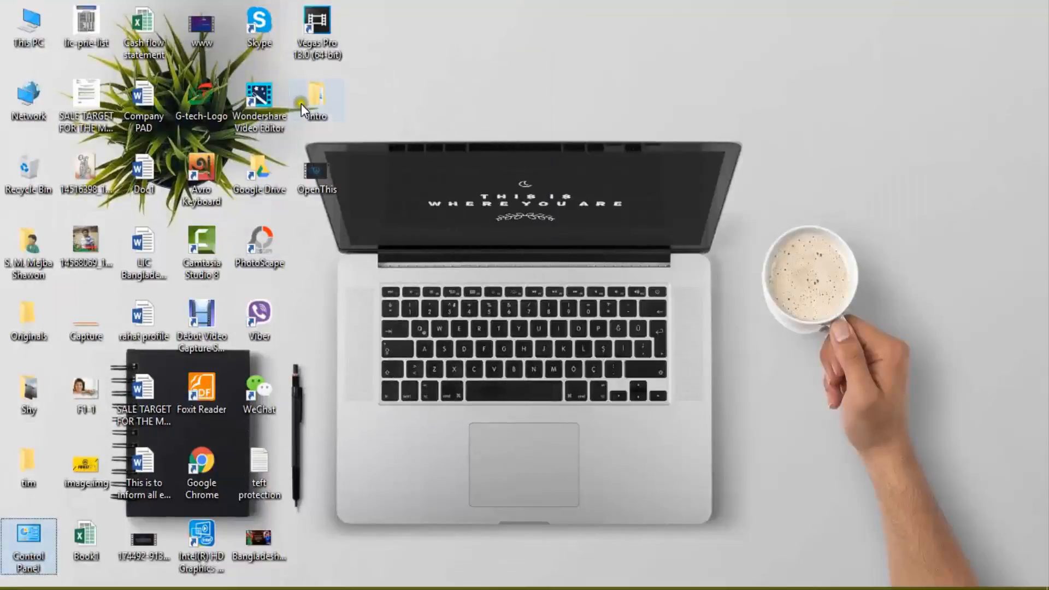
# Check the location of the Vegas Pro desktop shortcut and set vegas130 as the outbound rule's program path.
pyautogui.click(313, 56)
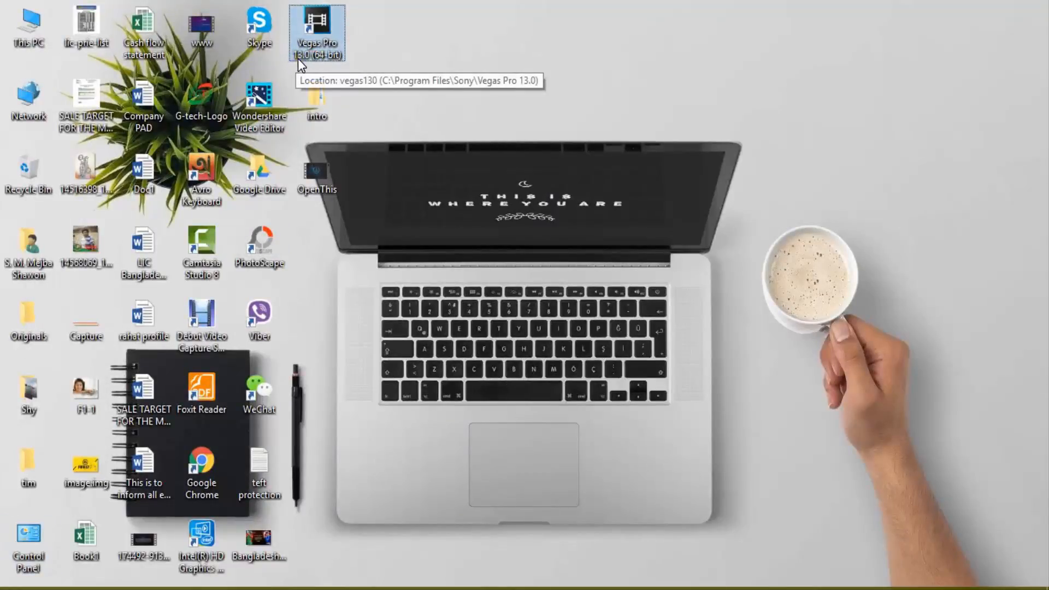
pyautogui.click(471, 588)
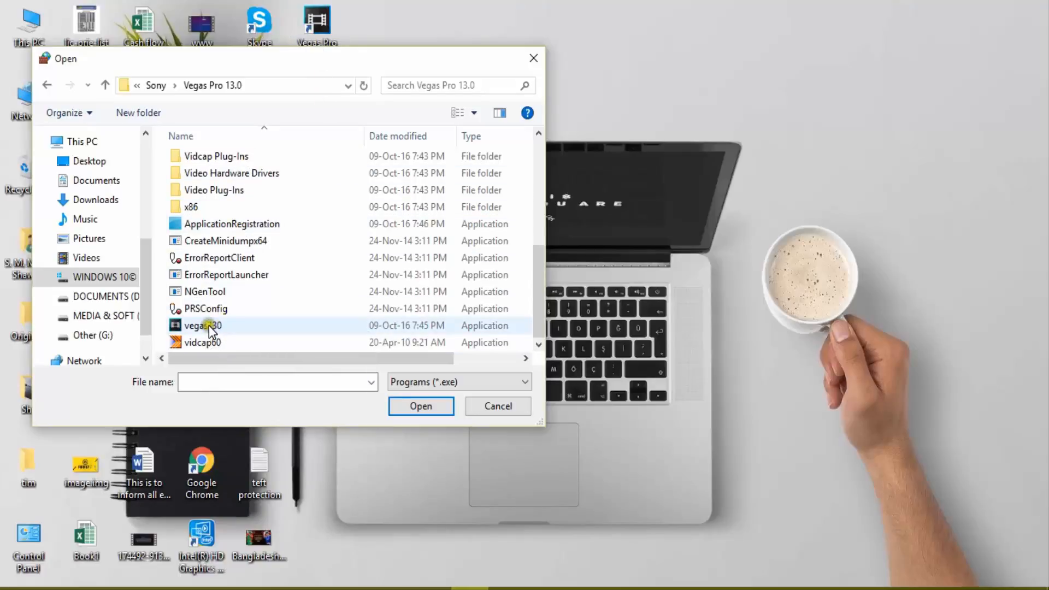
pyautogui.click(208, 326)
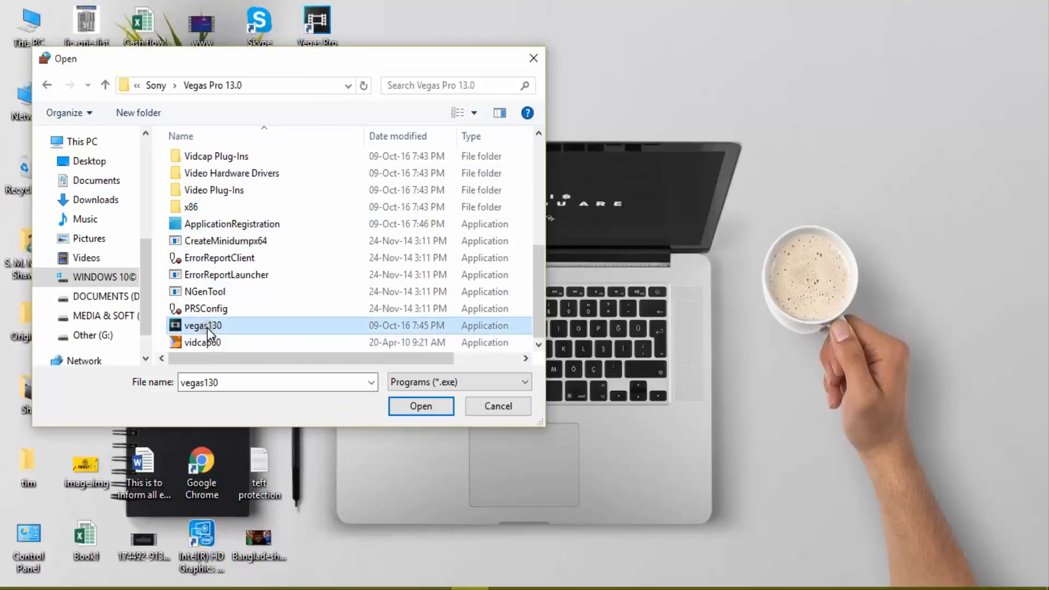
pyautogui.click(415, 409)
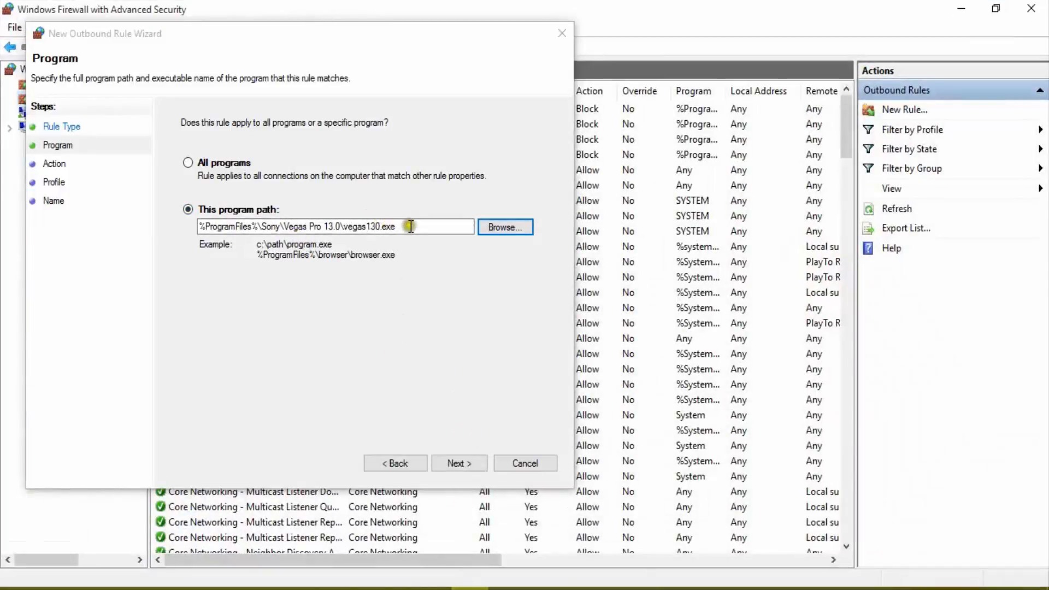
pyautogui.moveTo(411, 225); pyautogui.dragTo(203, 226)
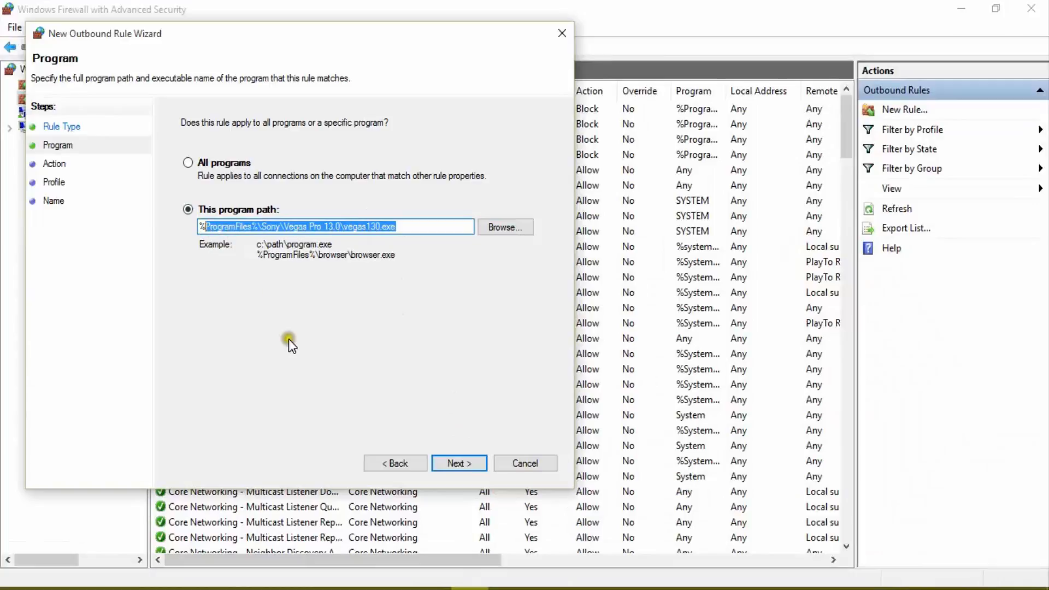
pyautogui.click(459, 463)
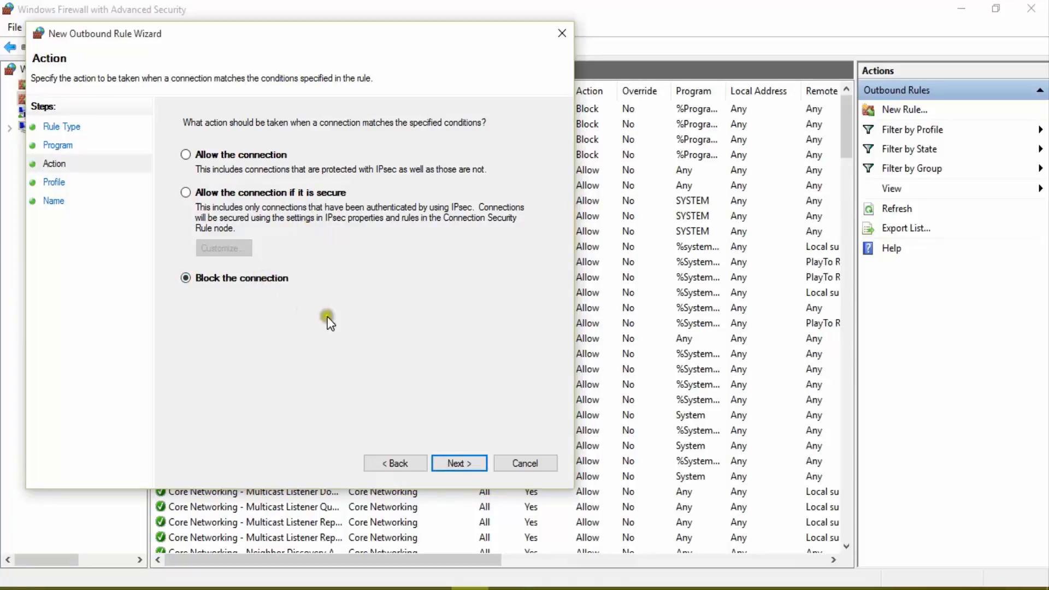
# Set the outbound rule to block the connection and apply it to the Domain, Private and Public profiles.
pyautogui.click(454, 463)
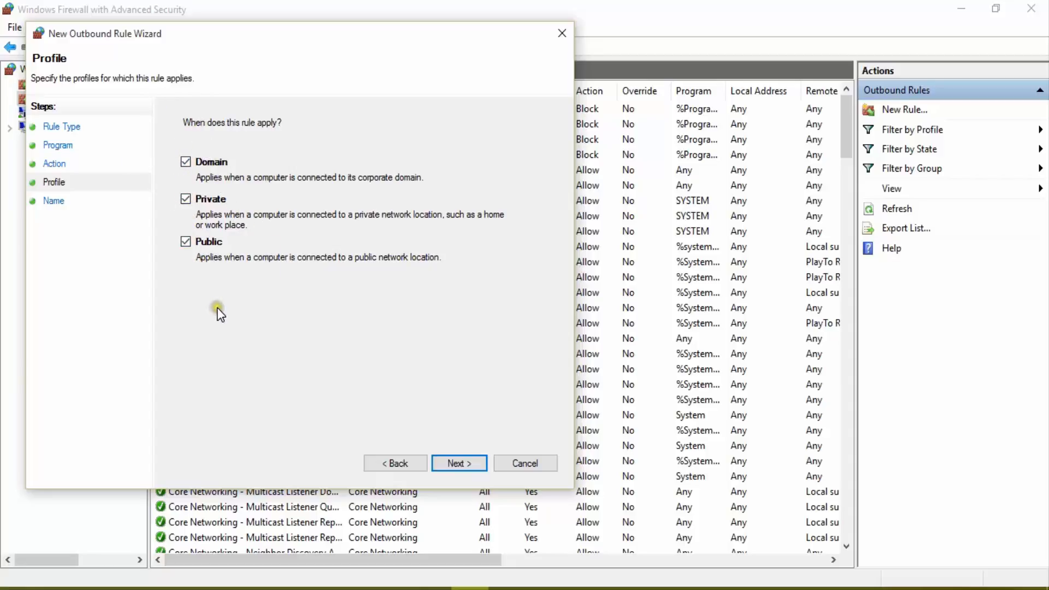
pyautogui.click(458, 462)
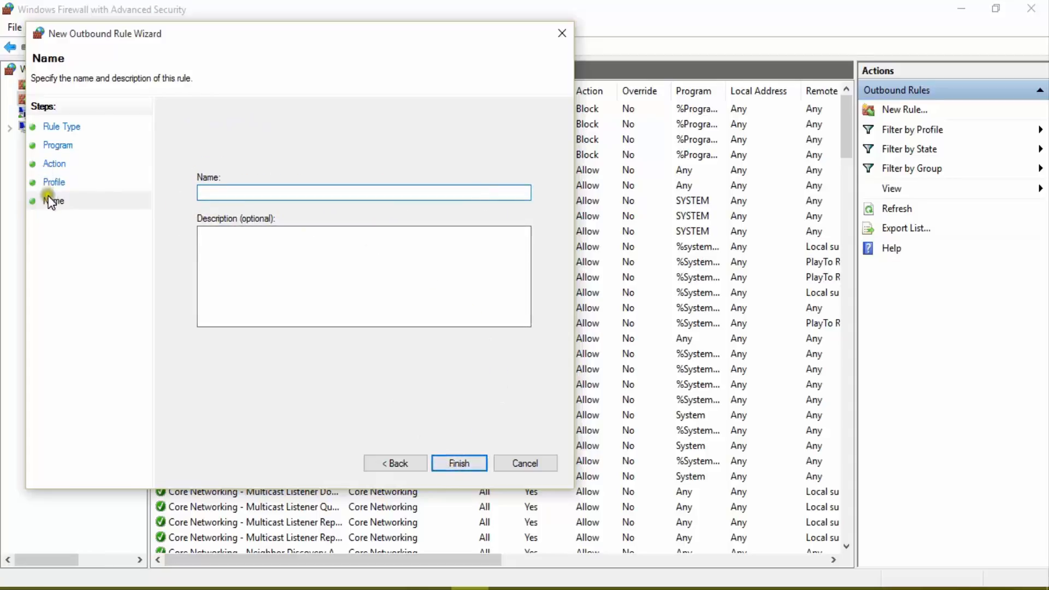
# Name the outbound rule sony14 with an empty description, and cancel the wizard without creating the rule.
pyautogui.click(258, 190)
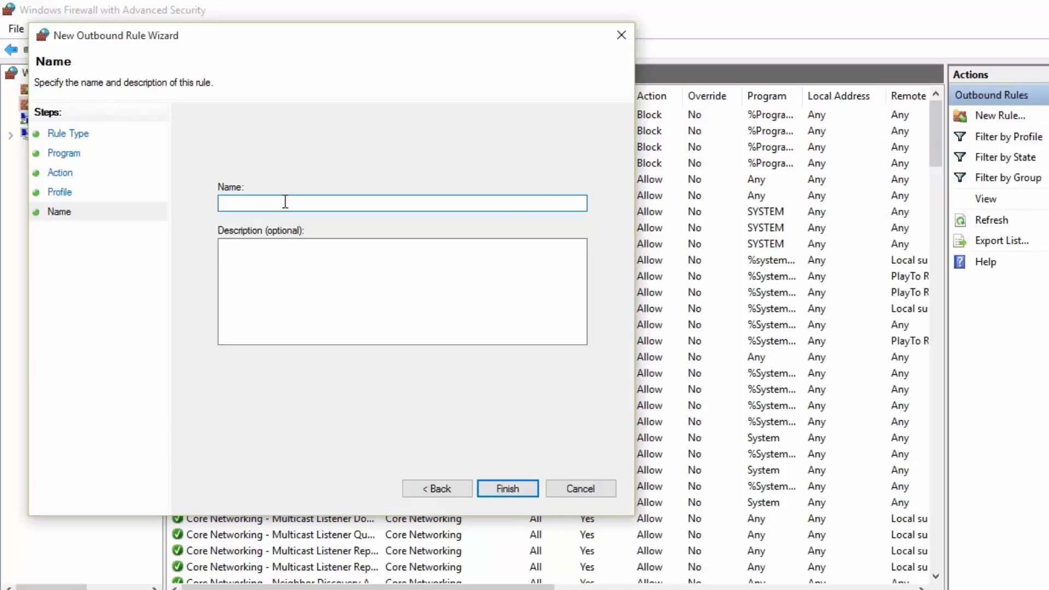
pyautogui.write('sony14')
pyautogui.click(303, 301)
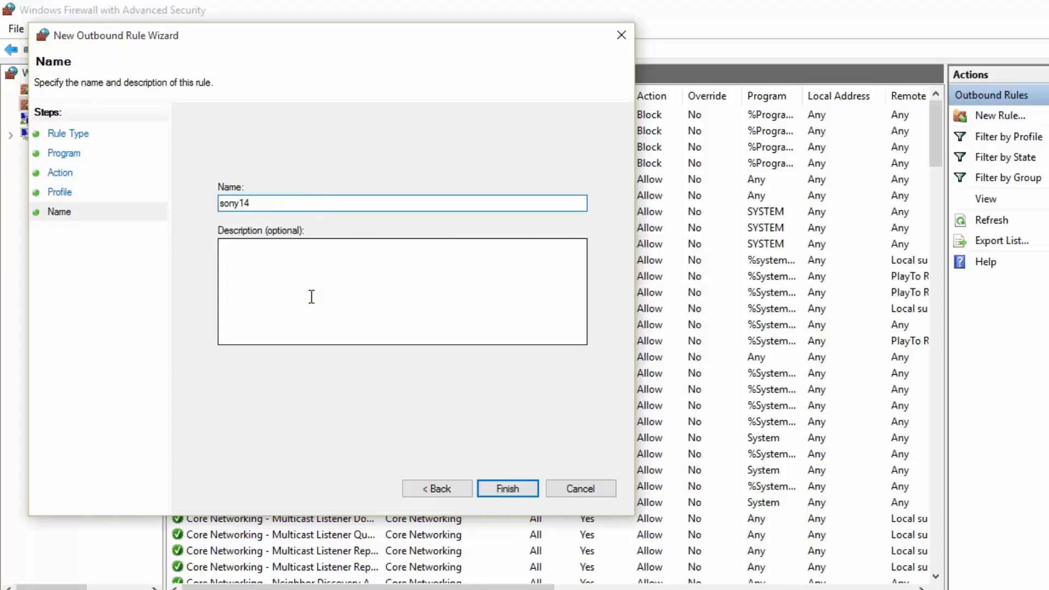
pyautogui.click(311, 296)
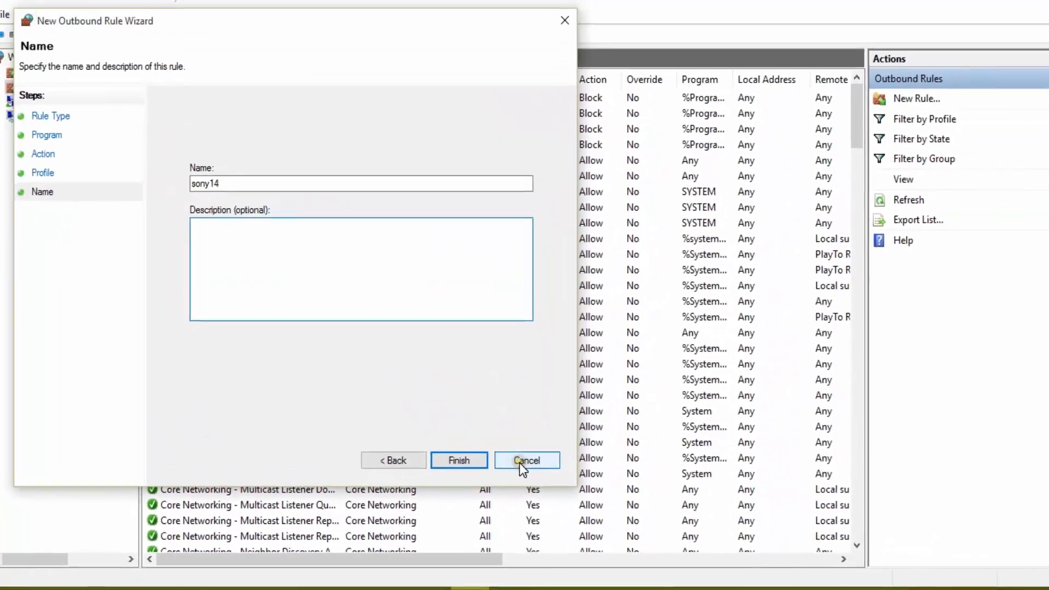
pyautogui.click(541, 425)
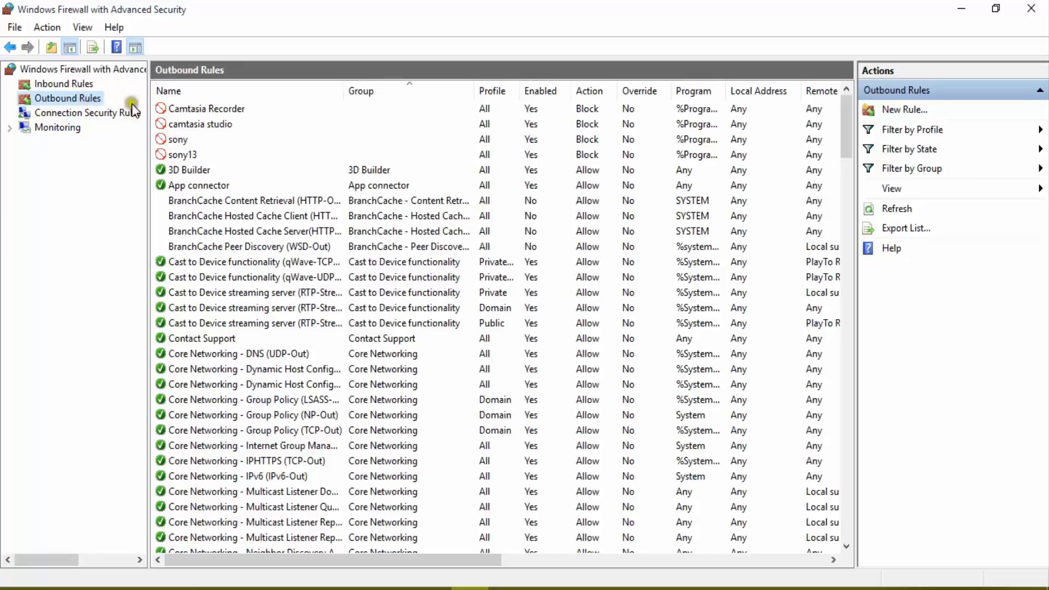
pyautogui.click(181, 156)
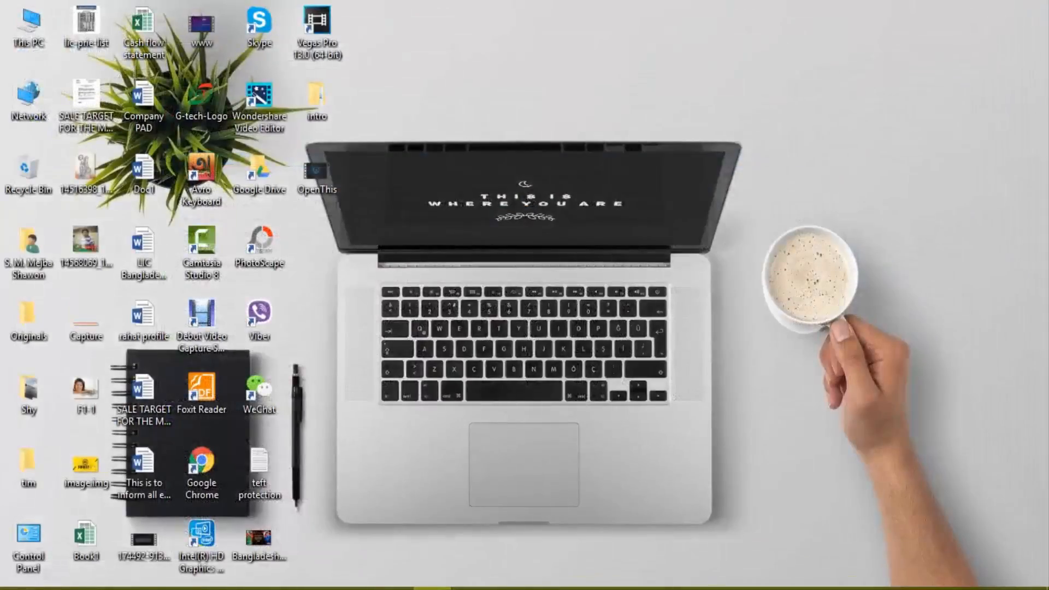
pyautogui.rightClick(429, 242)
pyautogui.click(495, 290)
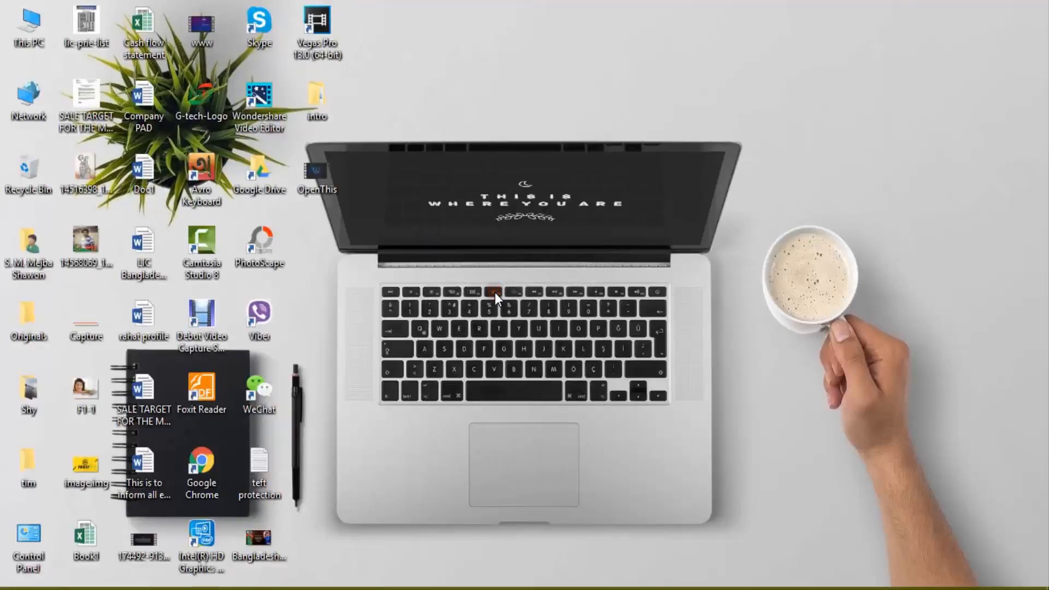